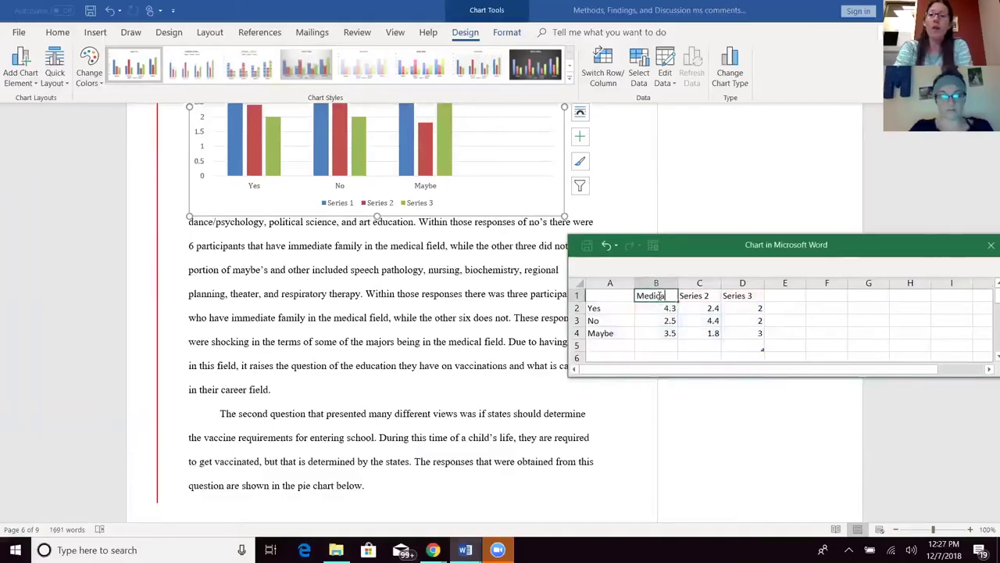
type("al")
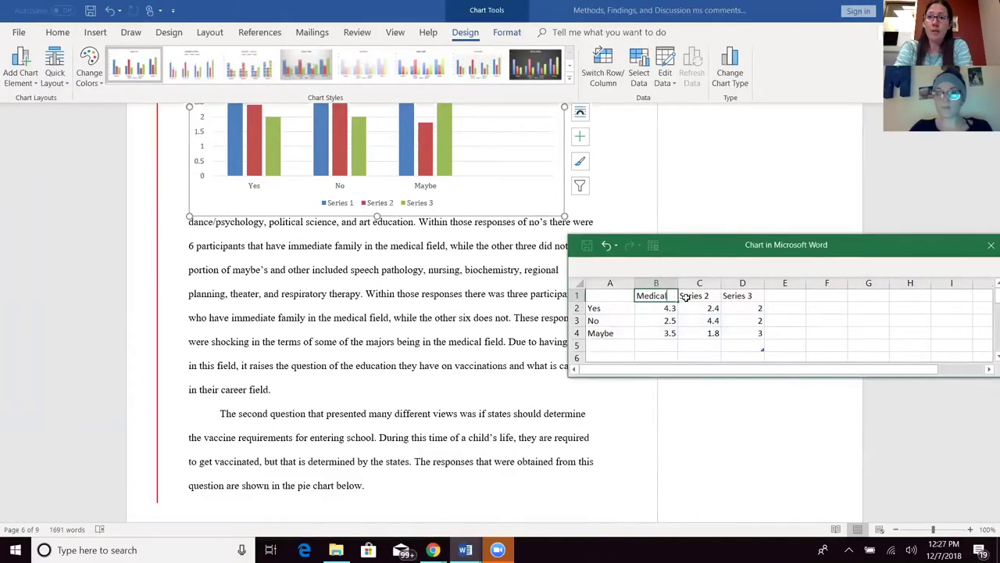
Confirm 'Medical' as the first series name and move to the Series 2 header cell.
left_click(705, 295)
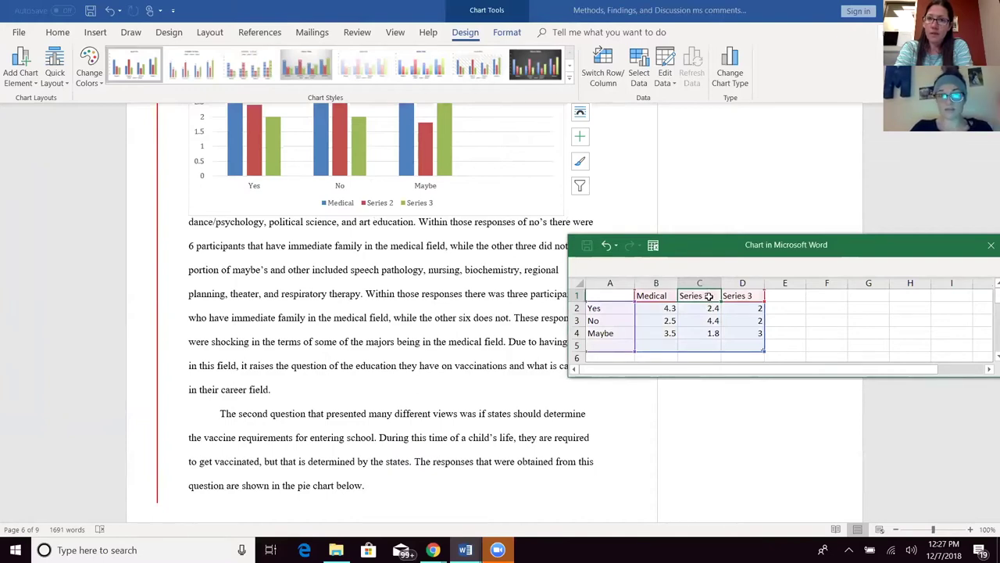
key("BackSpace")
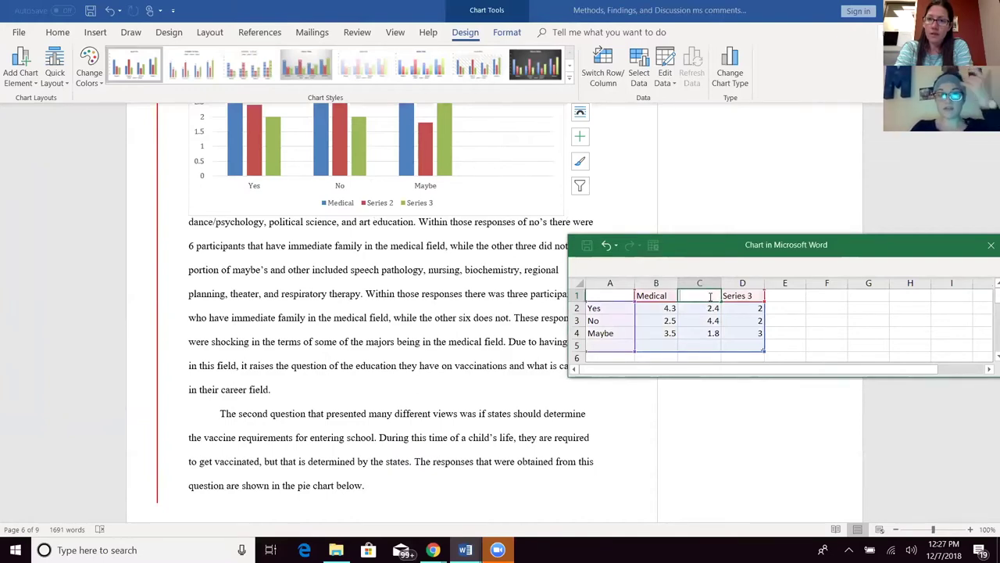